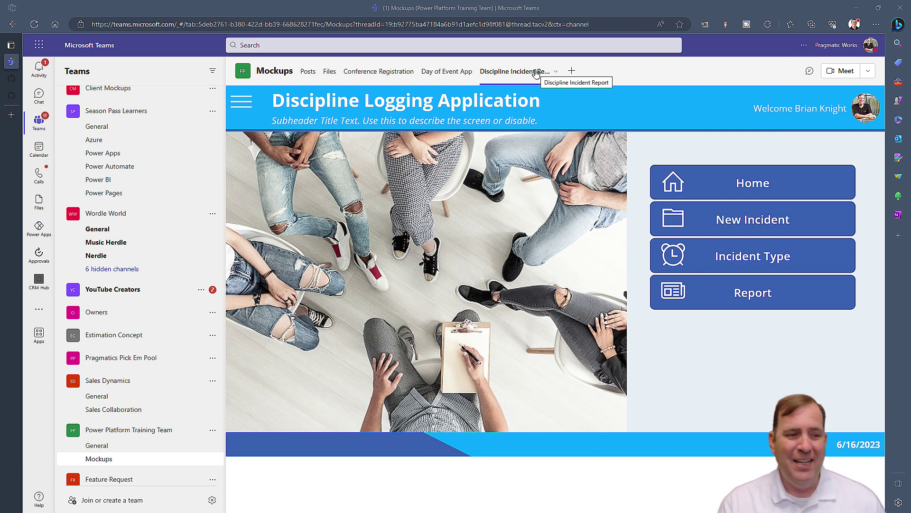
Step: Open the New Incident screen and view the blank new-student form, then cancel it
left_click(694, 229)
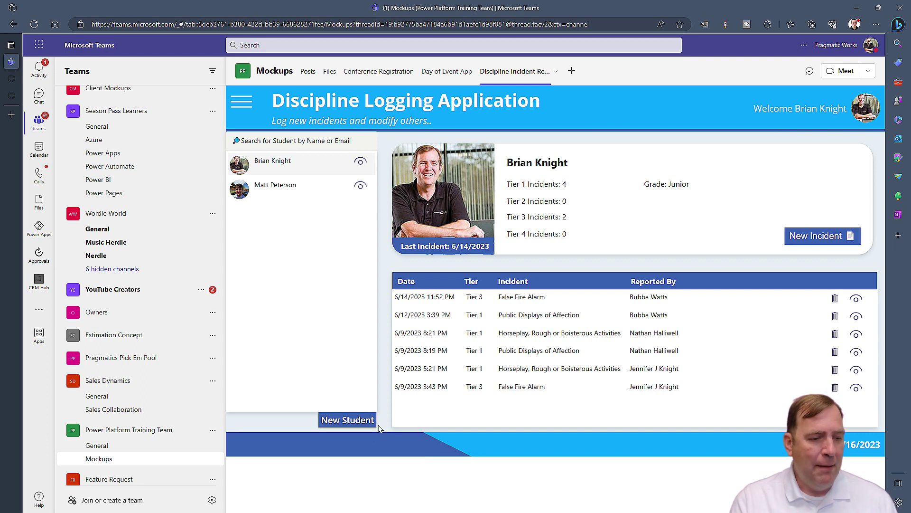
left_click(353, 418)
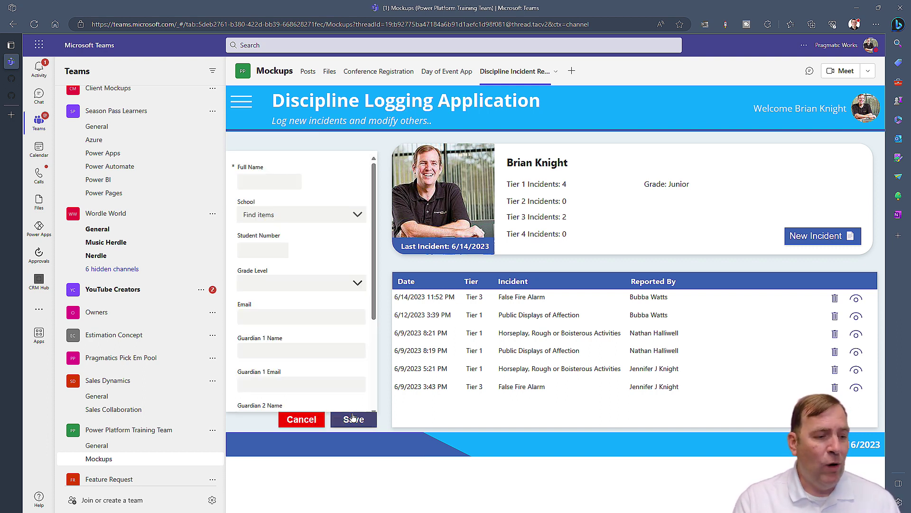
left_click(307, 418)
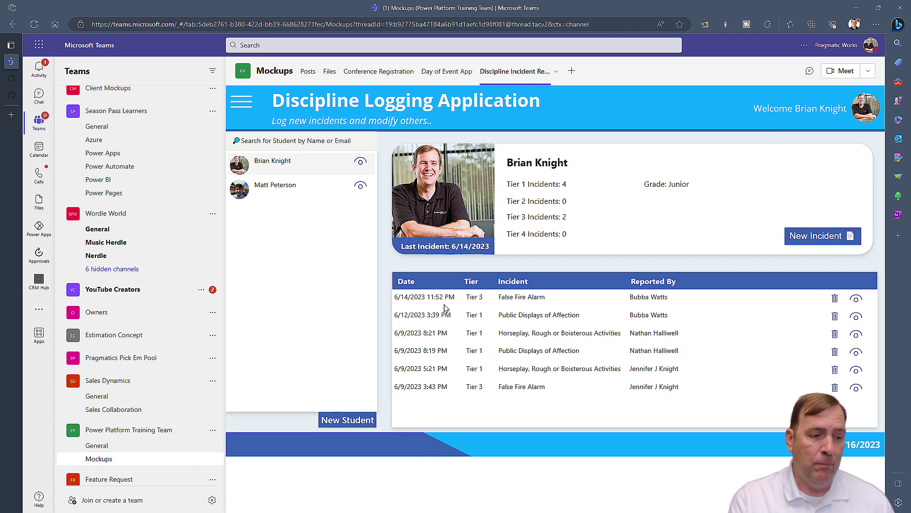
Step: View the second student's incident record and return to the first student's record
left_click(360, 183)
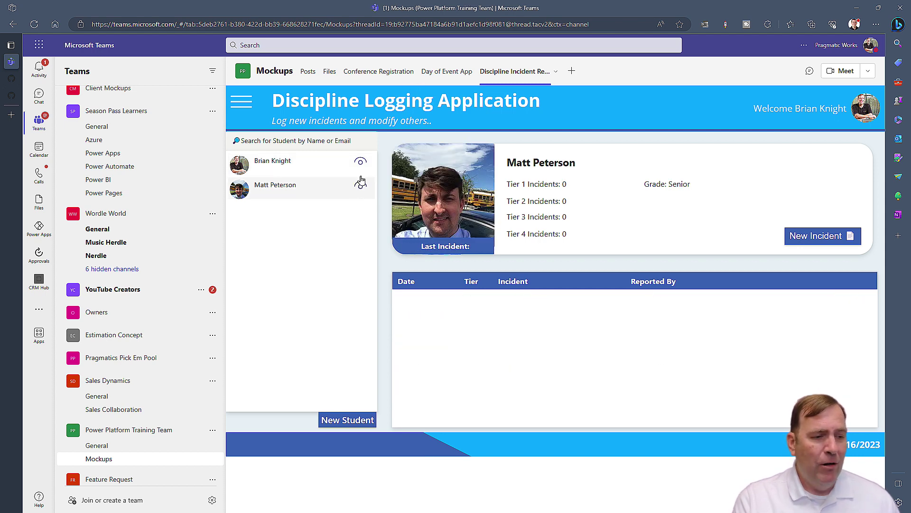
left_click(361, 161)
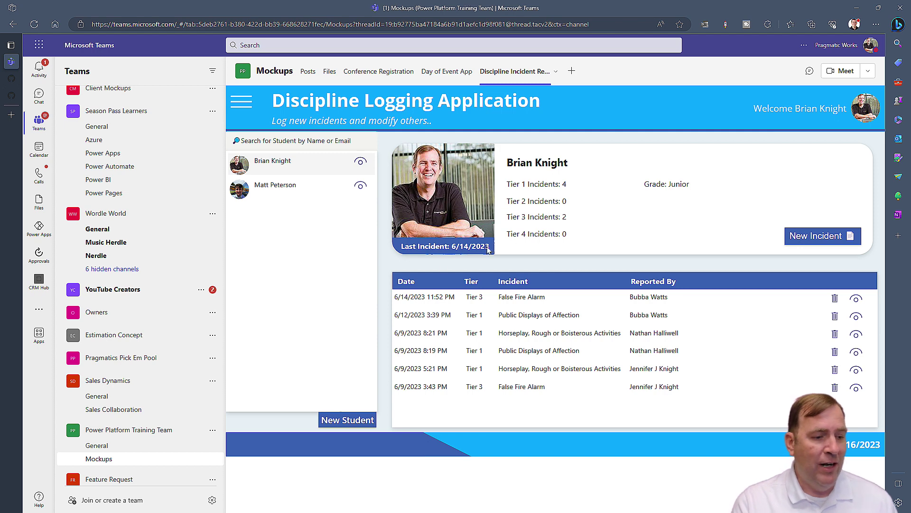
Step: Go to the Incident Type screen and view the Public Displays of Affection type's details, then close them without saving
left_click(245, 115)
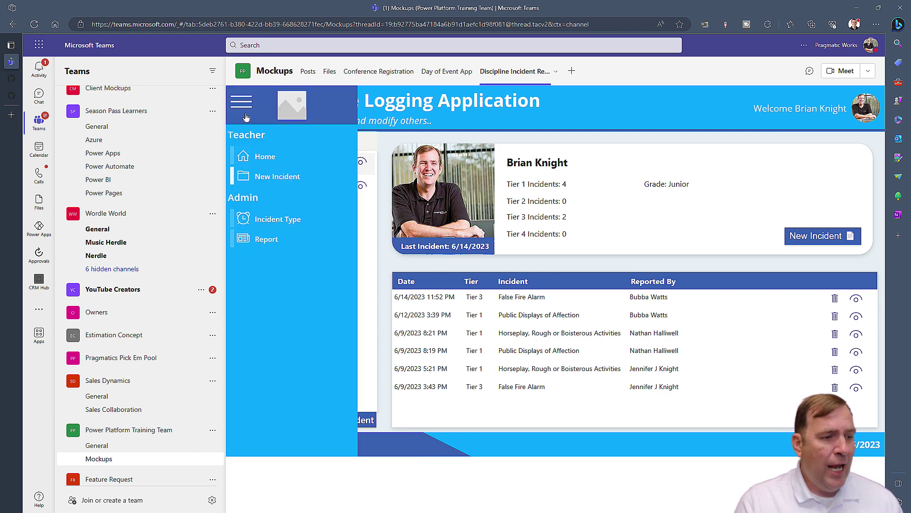
left_click(278, 219)
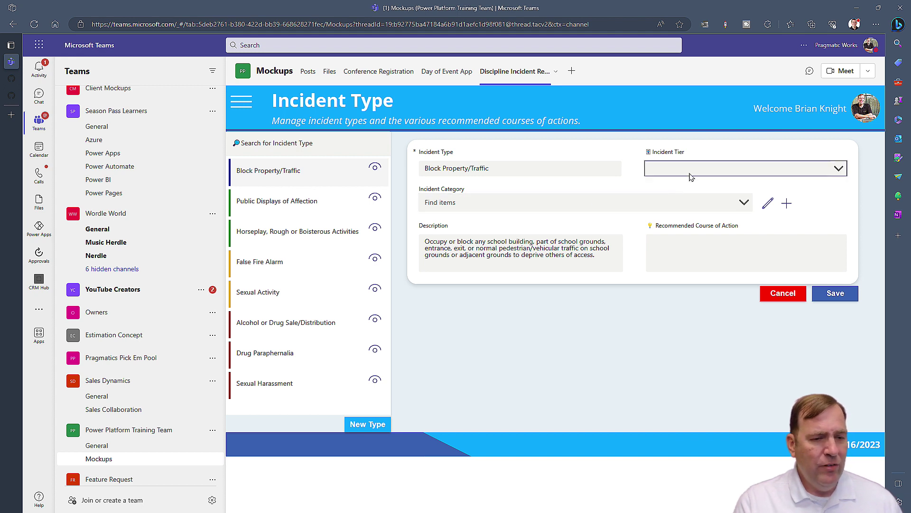
left_click(375, 198)
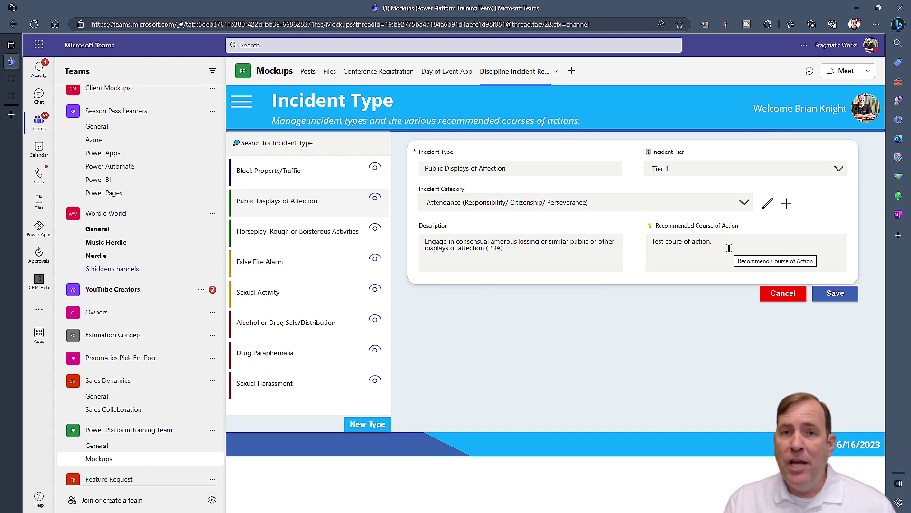
left_click(798, 296)
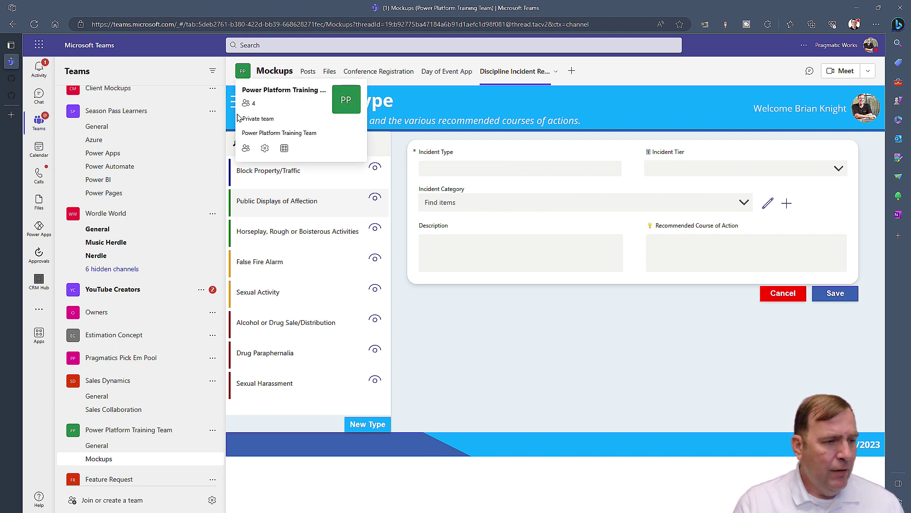
Step: Open a blank incident form for the first student, look through its Details and Statements sections, and cancel it
left_click(241, 101)
left_click(282, 177)
left_click(801, 238)
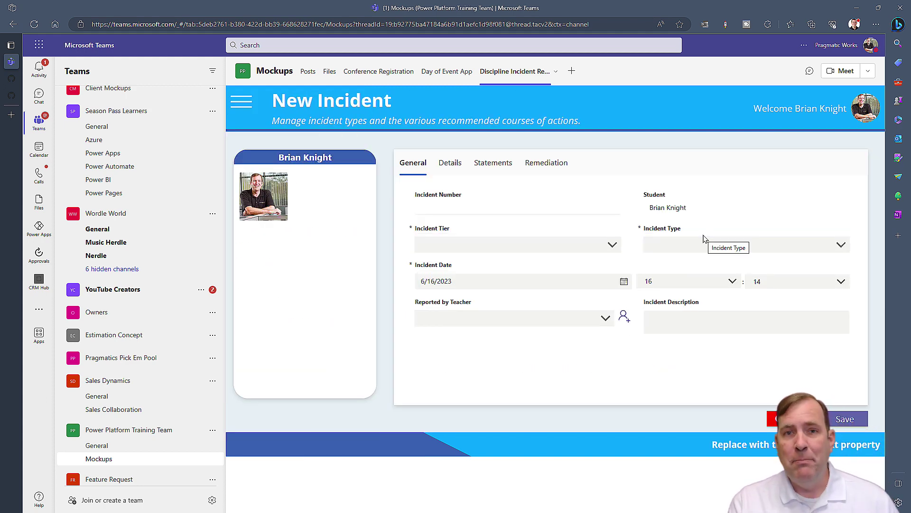
left_click(450, 163)
left_click(489, 163)
left_click(426, 163)
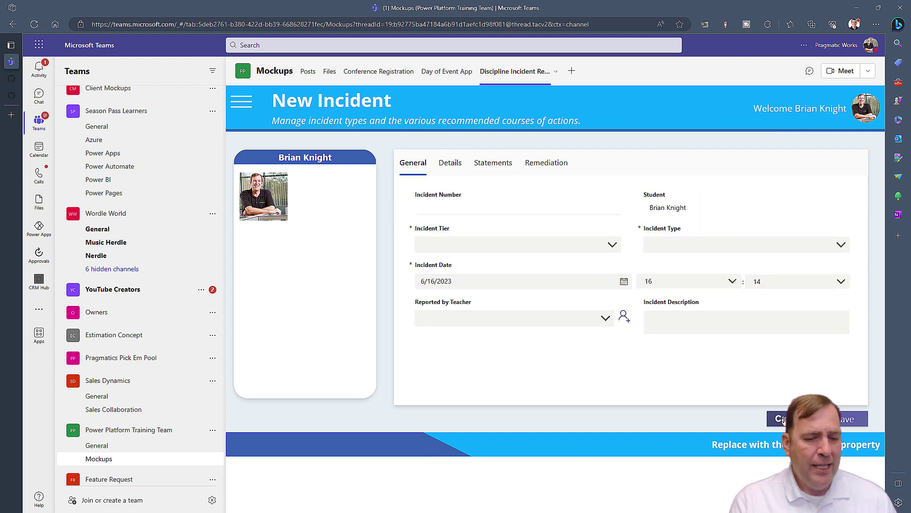
left_click(778, 419)
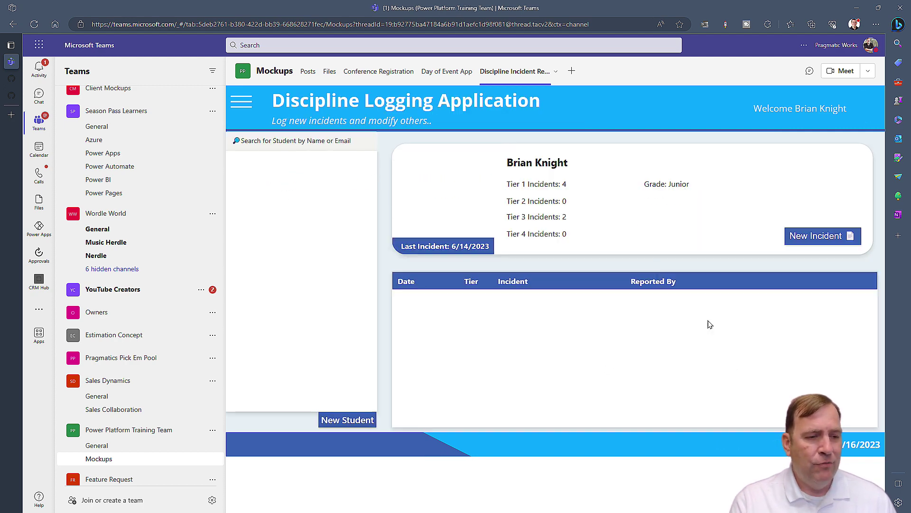
Step: Start a new incident for the first student with tier Tier 1 and type Public Displays of Affection
left_click(820, 239)
left_click(529, 245)
left_click(525, 256)
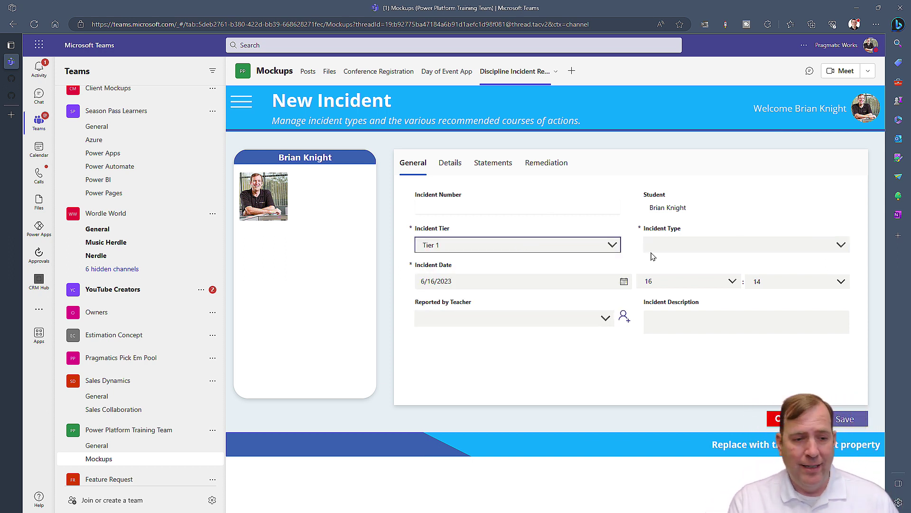
left_click(681, 255)
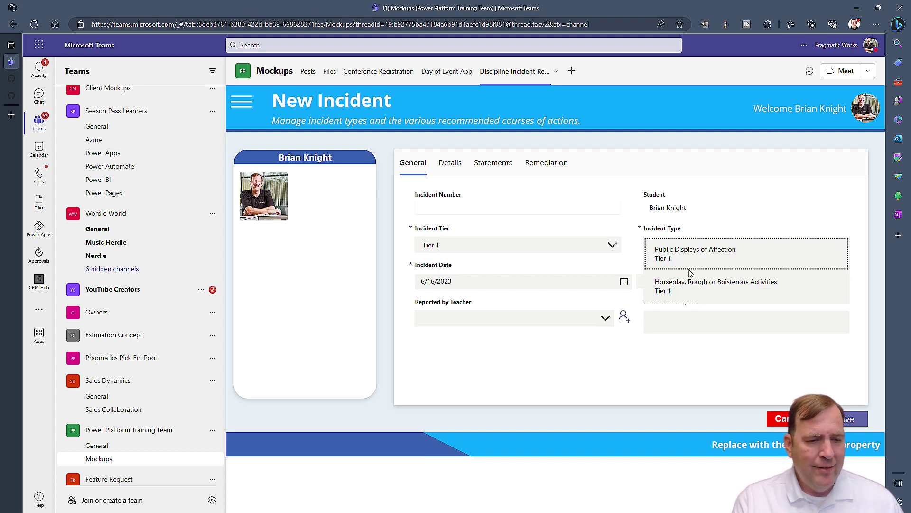
left_click(690, 269)
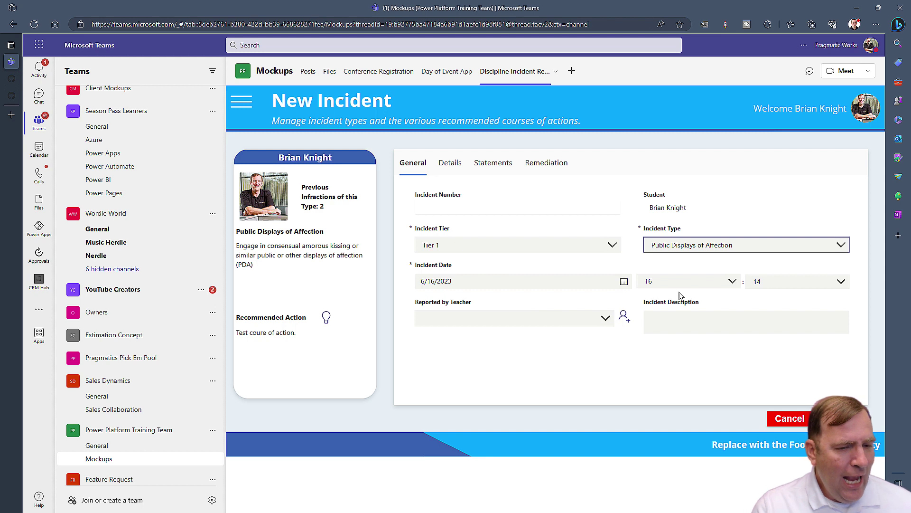
Step: Choose the fourth listed teacher as the reporting teacher and enter "ffsdfdsfd" as the incident description
left_click(496, 323)
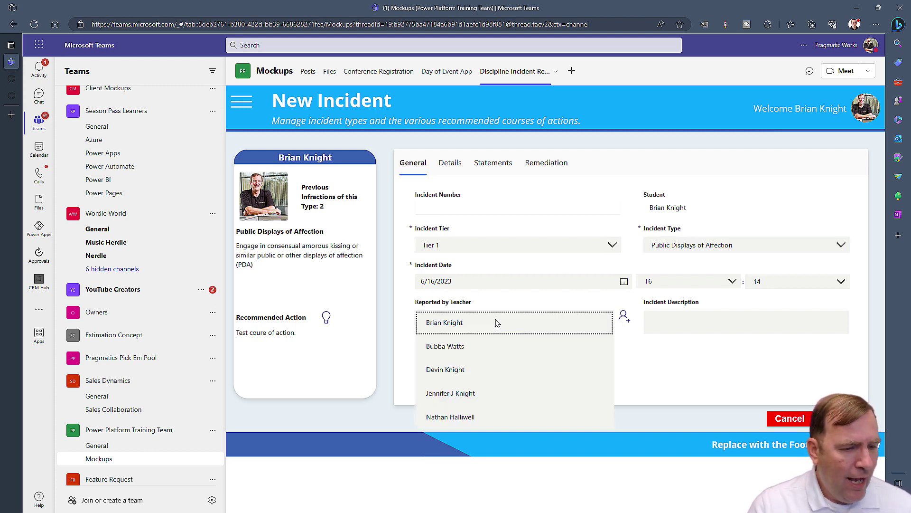
left_click(467, 393)
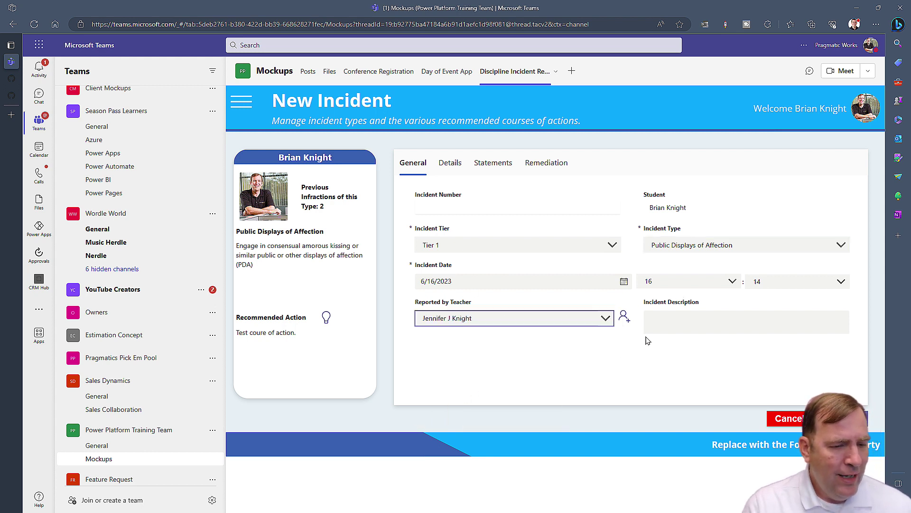
left_click(690, 319)
type("asdfasdf")
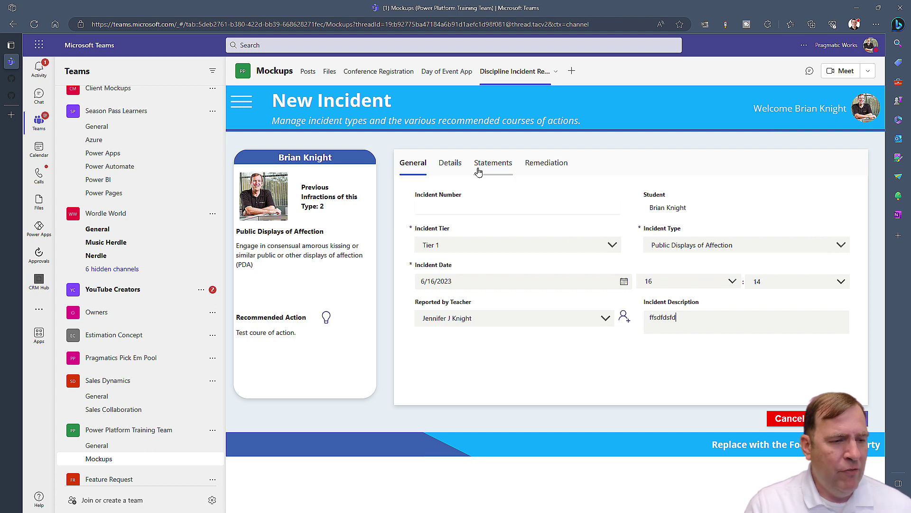
Step: Look through the new incident's Details, Statements and Remediation sections
left_click(447, 164)
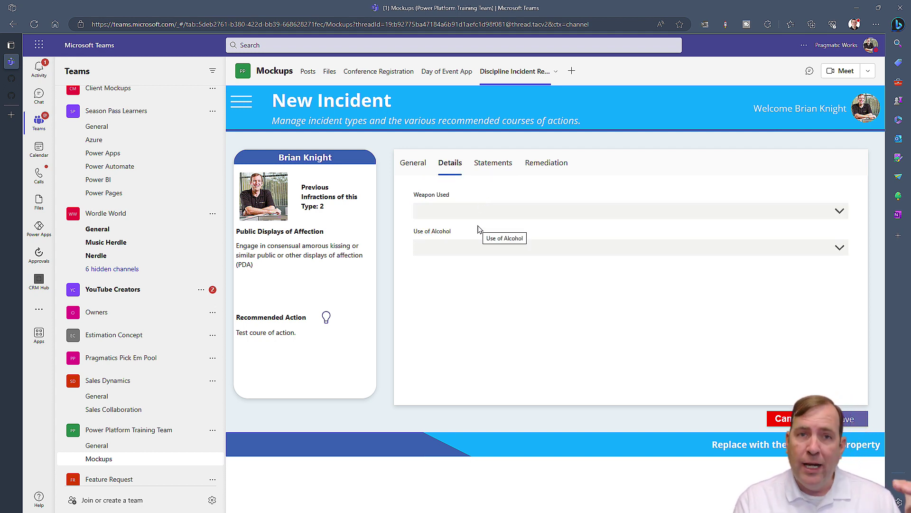
left_click(473, 167)
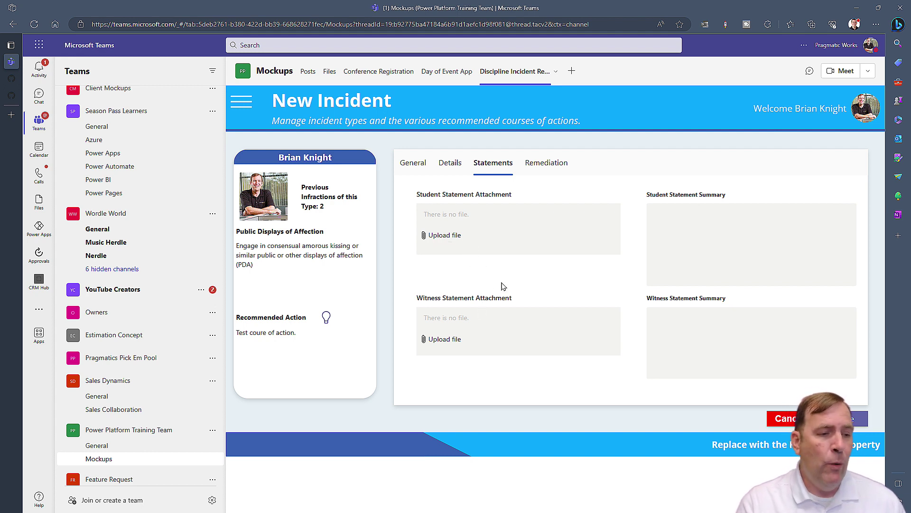
left_click(541, 171)
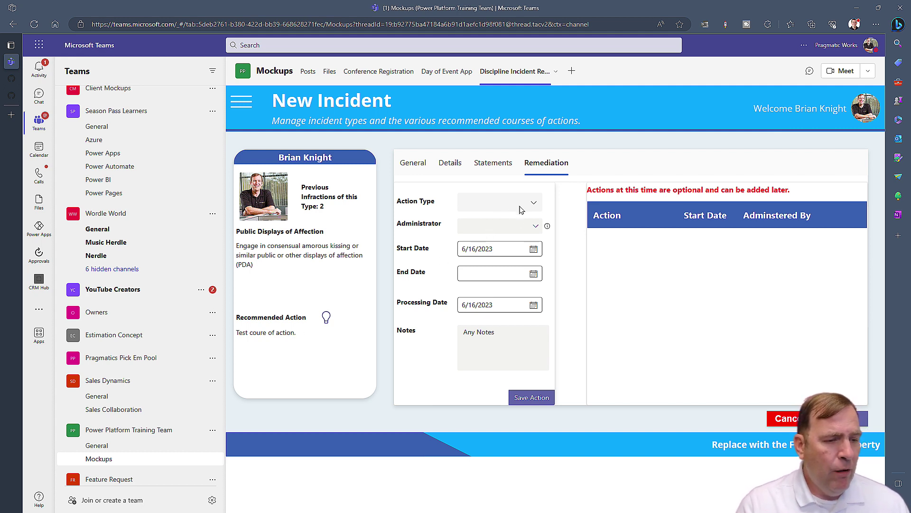
Step: Add a Detention remediation action administered by the second listed staff member
left_click(514, 231)
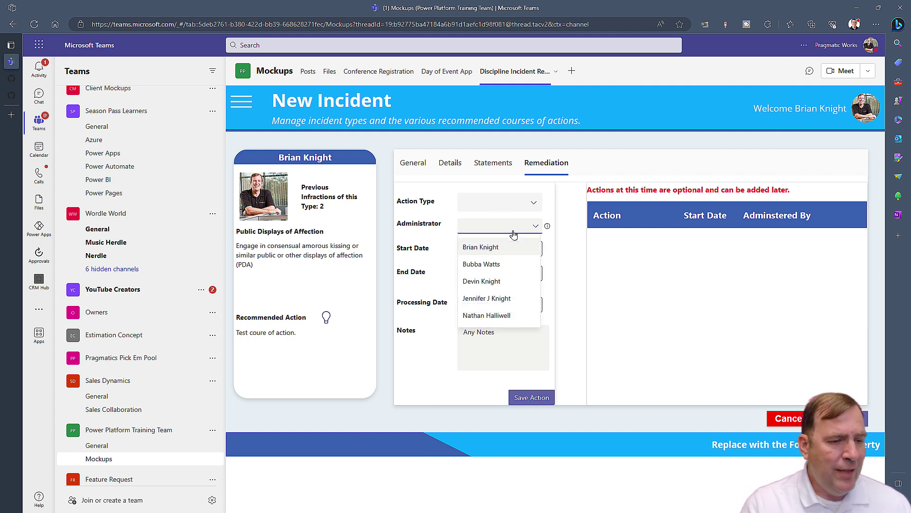
left_click(489, 265)
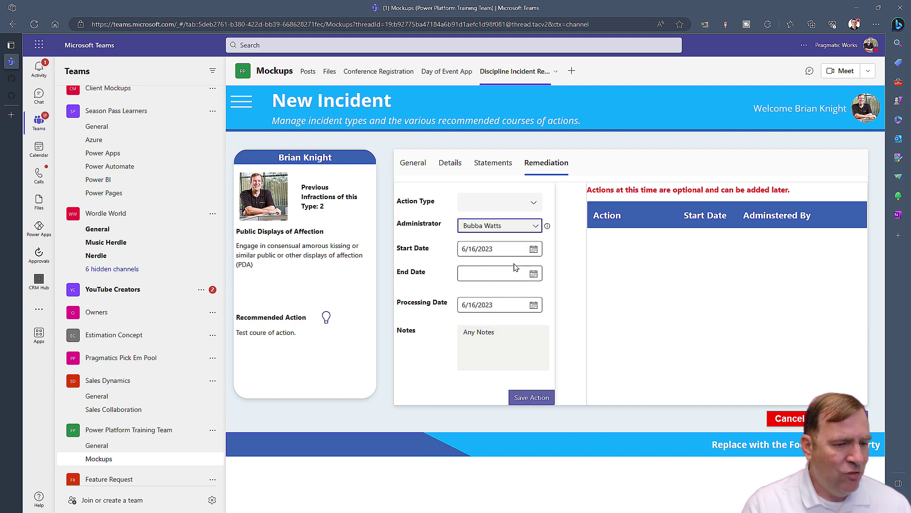
left_click(507, 280)
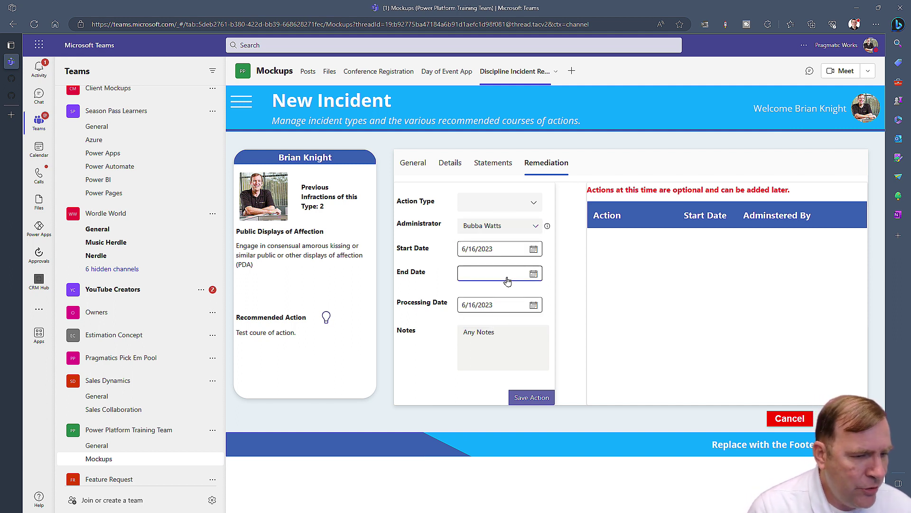
left_click(526, 204)
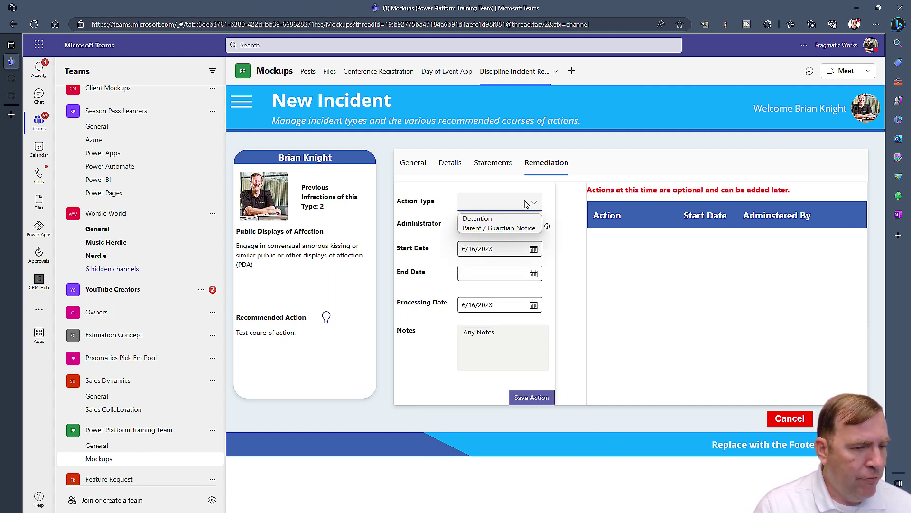
left_click(503, 218)
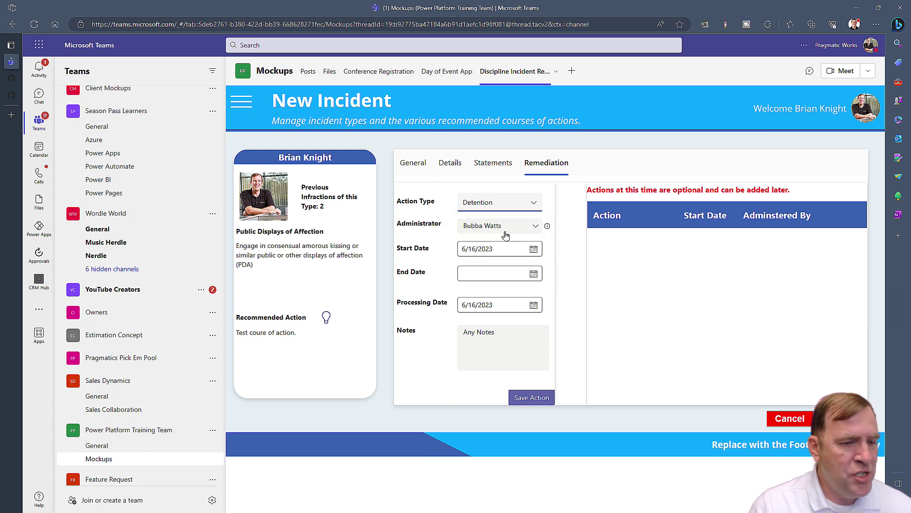
left_click(543, 397)
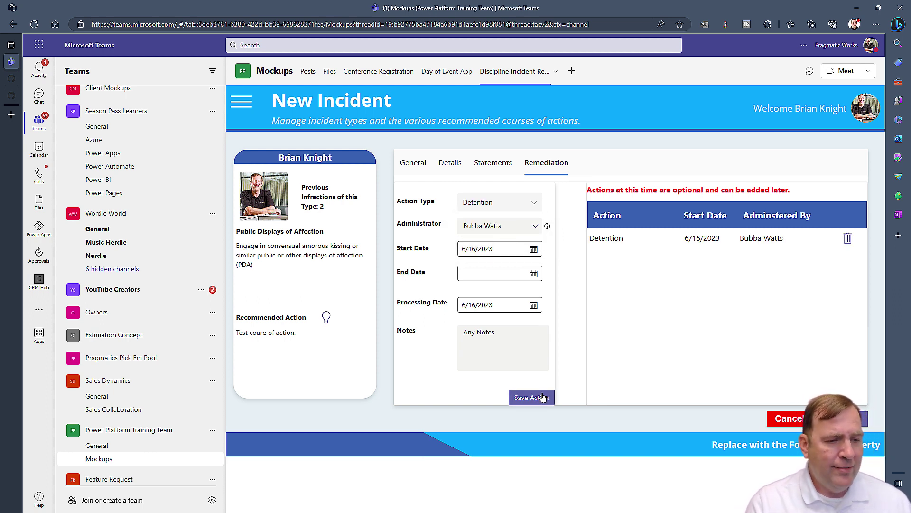
Step: Add a Parent / Guardian Notice remediation action with the same administrator and save the incident
left_click(530, 203)
left_click(511, 228)
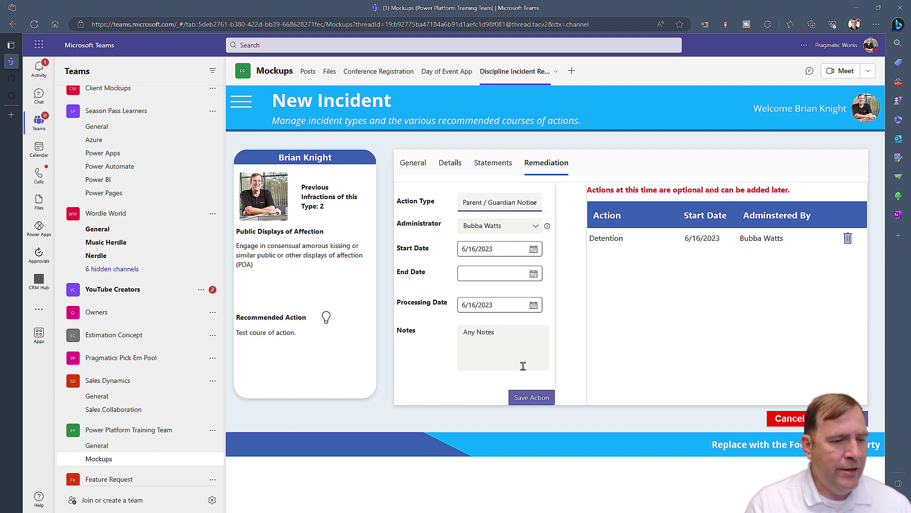
left_click(532, 396)
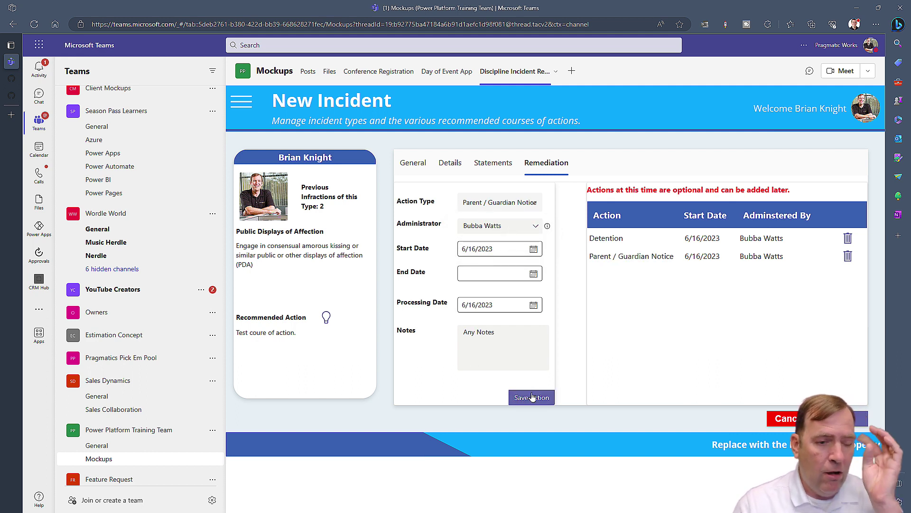
left_click(857, 419)
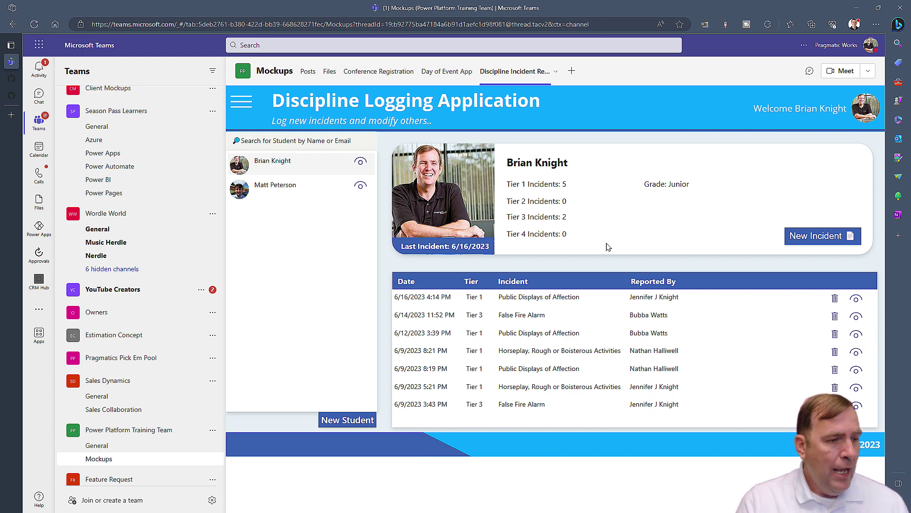
Step: Open the discipline reports and view the reporting teachers available in the filter without choosing one
left_click(241, 101)
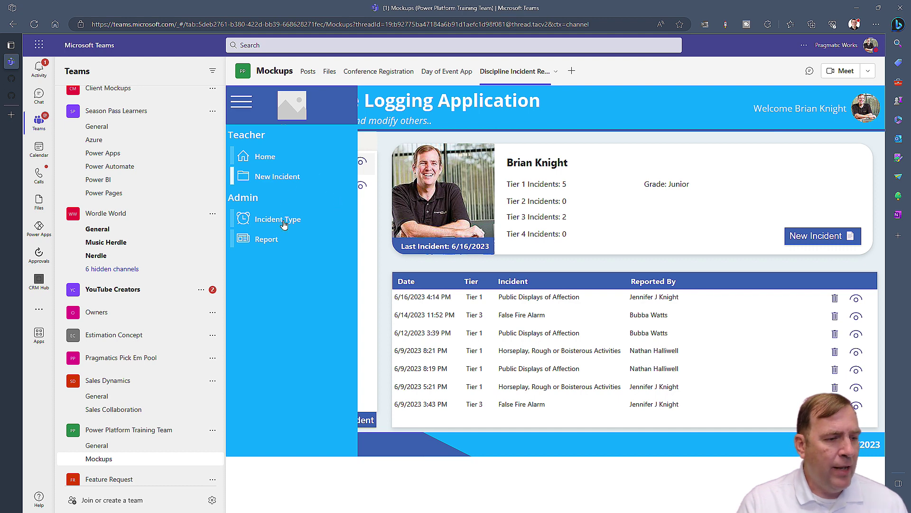
left_click(268, 240)
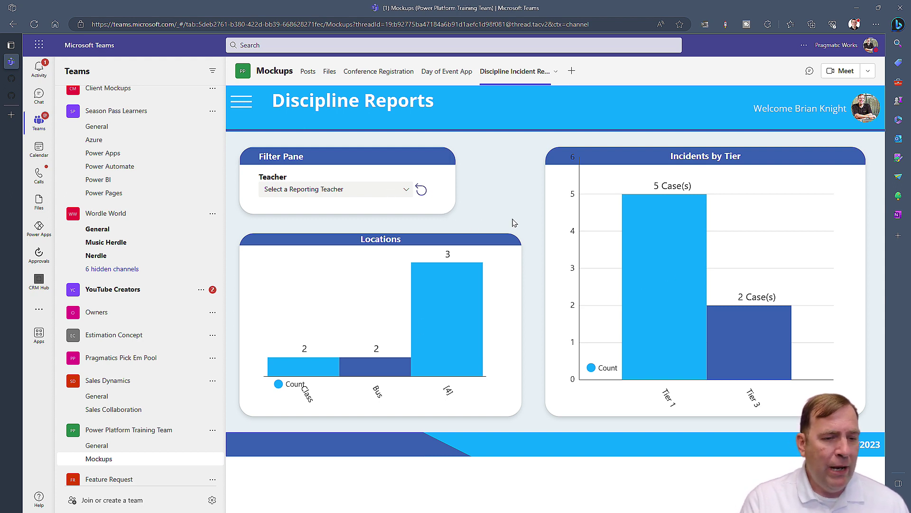
left_click(371, 191)
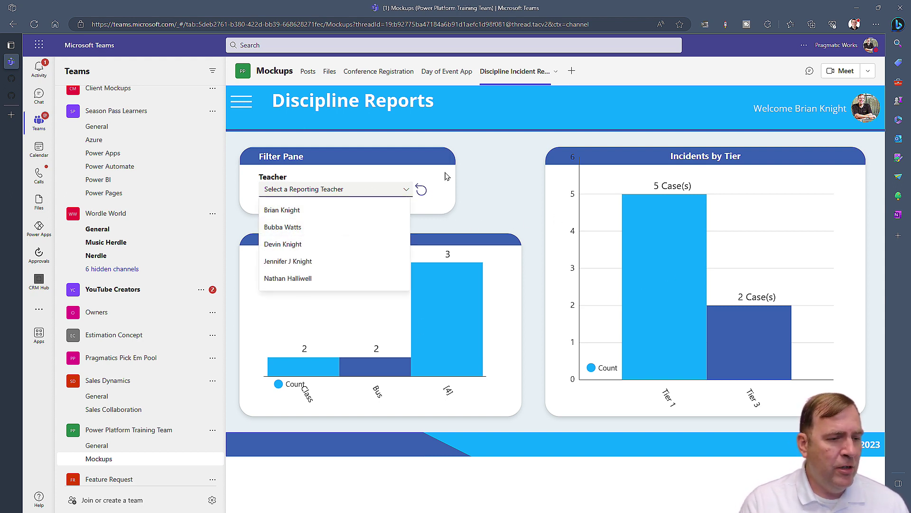
left_click(502, 176)
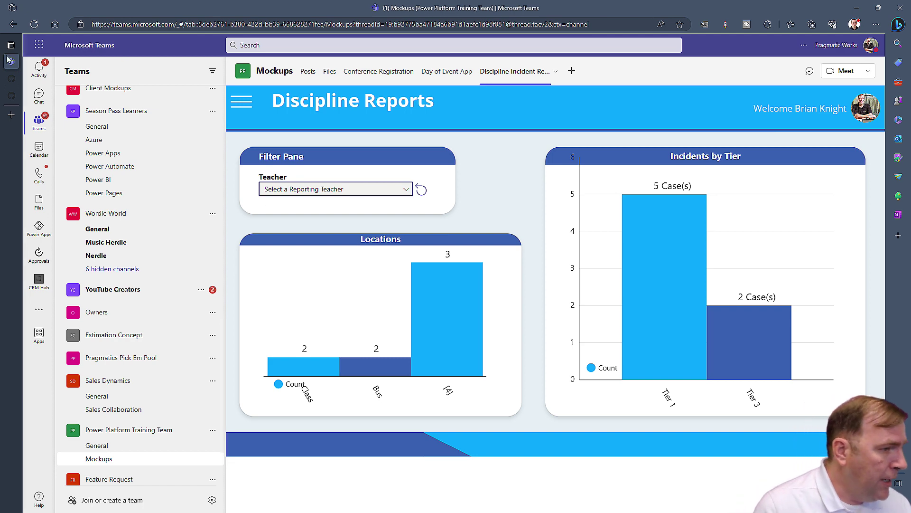
Step: Switch to the Pragmatic Works GitHub page and open the Discipline-Power-App repository from its repository list
left_click(12, 79)
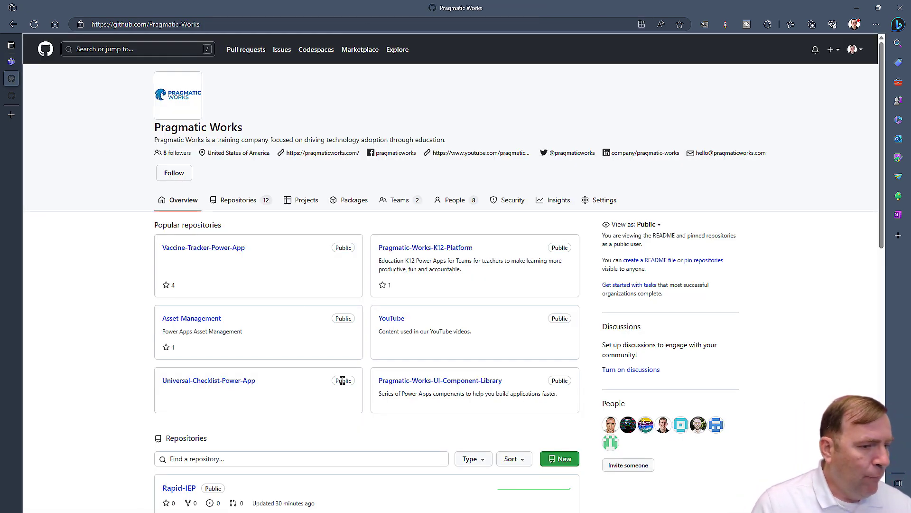
scroll(352, 381, "down", 2)
scroll(353, 380, "down", 2)
scroll(352, 381, "down", 2)
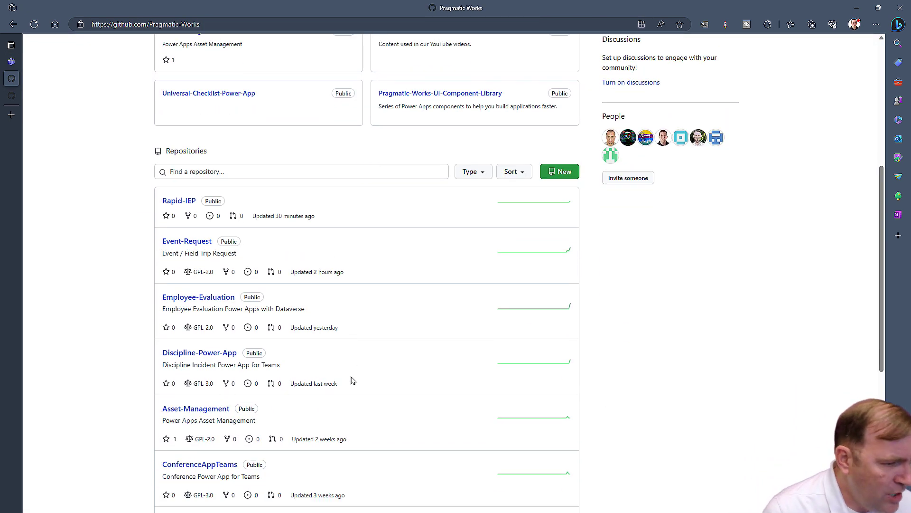
scroll(352, 380, "down", 2)
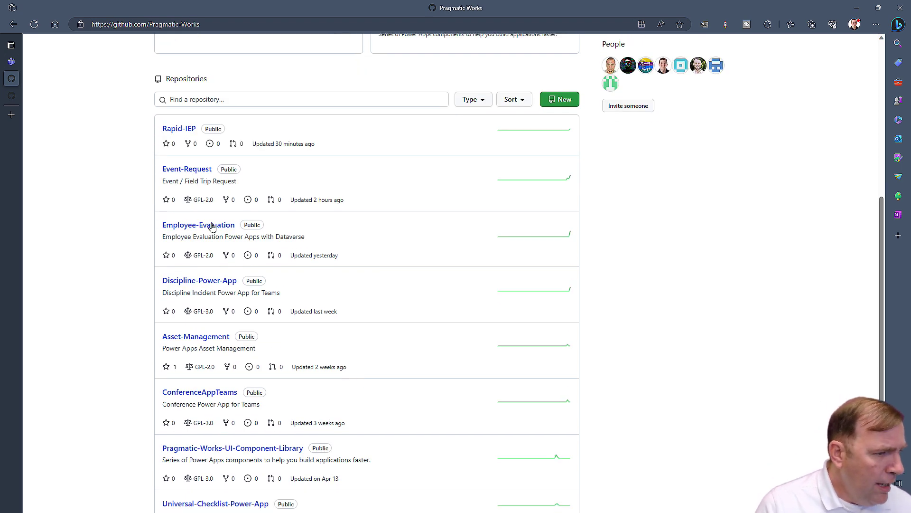
left_click(218, 284)
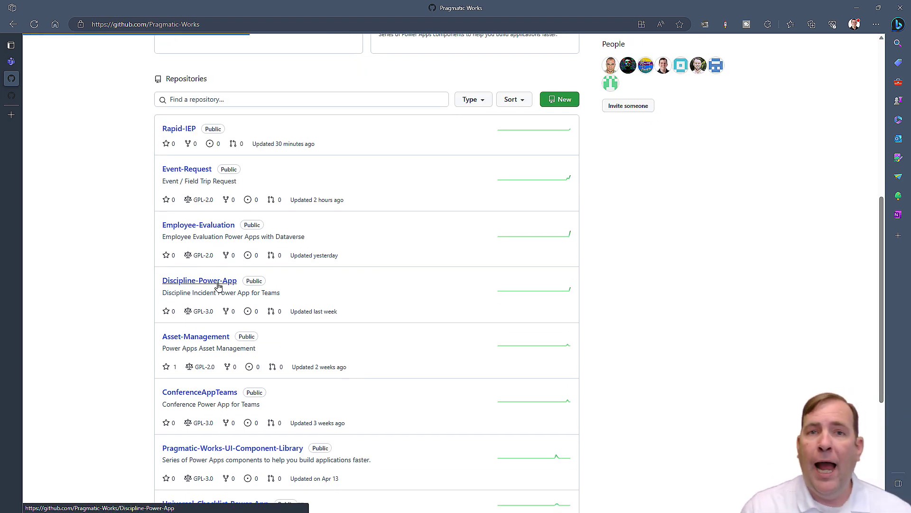
Step: Look through the repository's README screenshots and return to the file list above them
scroll(354, 323, "down", 5)
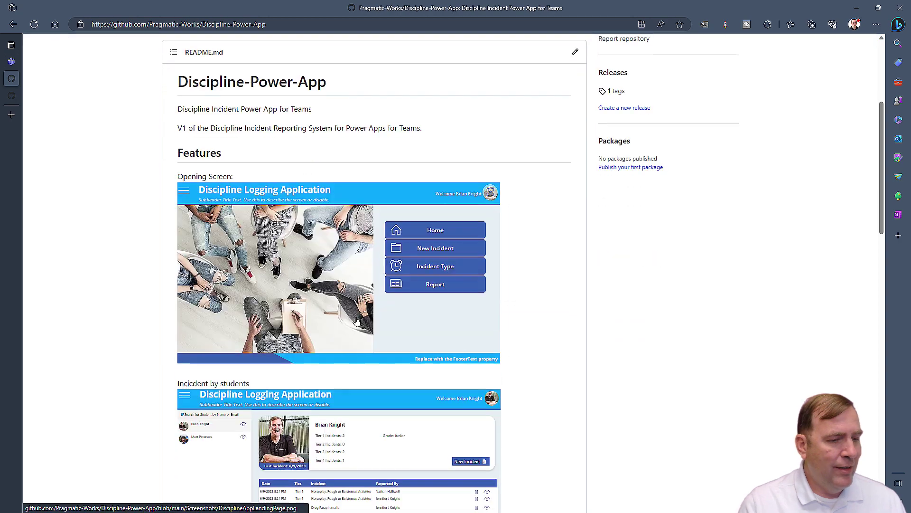
scroll(346, 336, "down", 12)
scroll(317, 289, "up", 16)
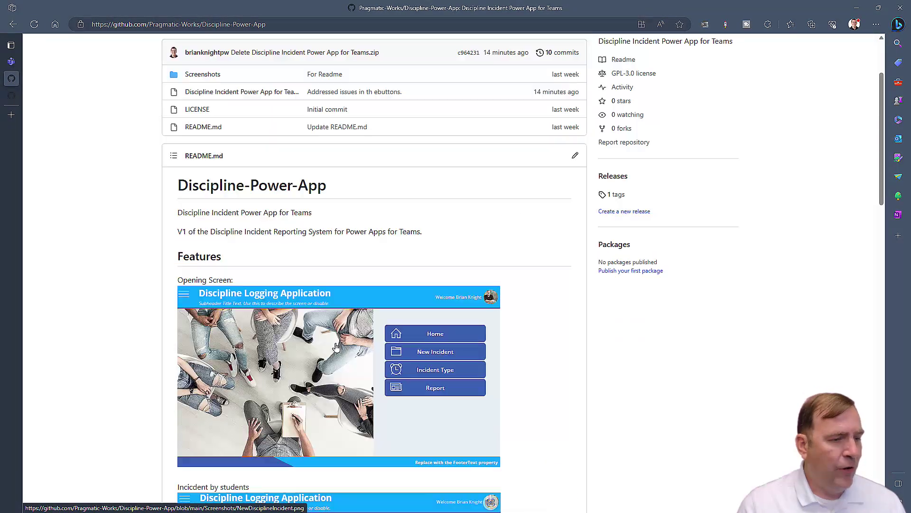
scroll(316, 290, "up", 2)
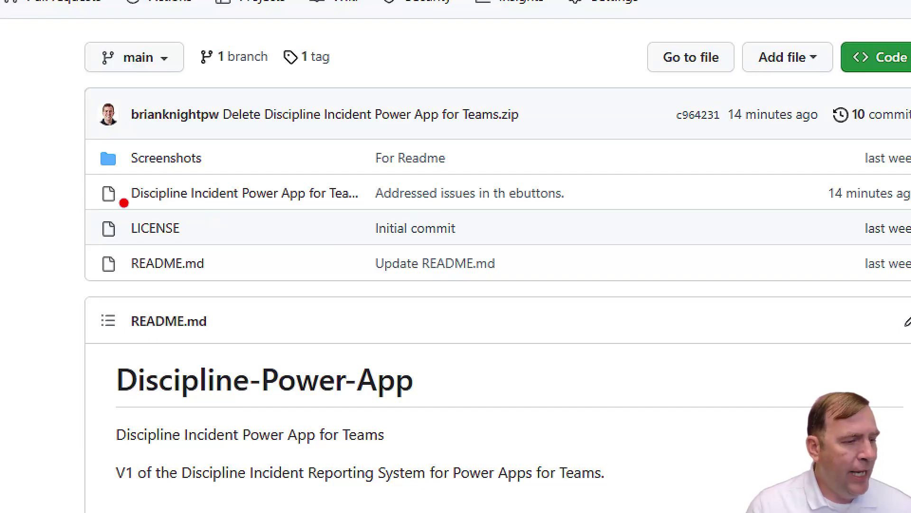
Step: View the file page of Discipline Incident Power App for Teams v2.zip and return to the Discipline-Power-App repository
mouse_move(181, 213)
left_mouse_down()
mouse_move(384, 214)
mouse_move(375, 214)
left_mouse_up()
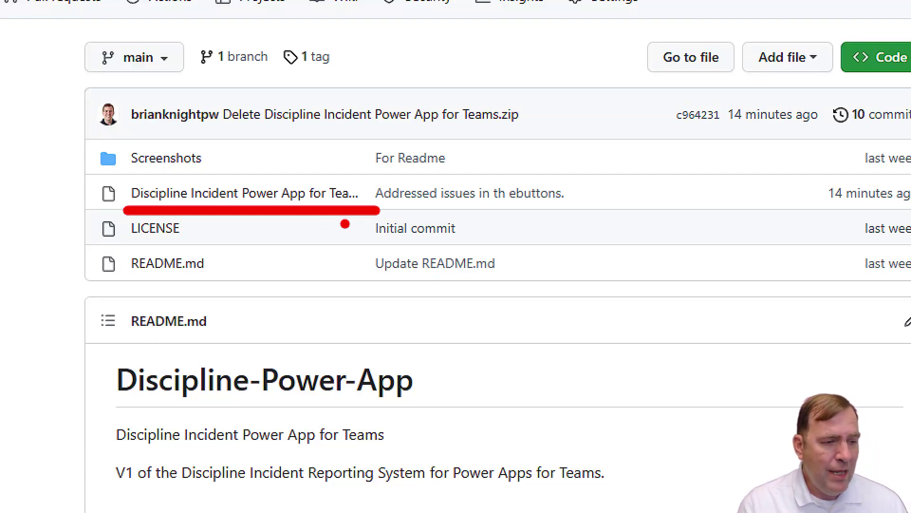
key("Escape")
left_click(267, 208)
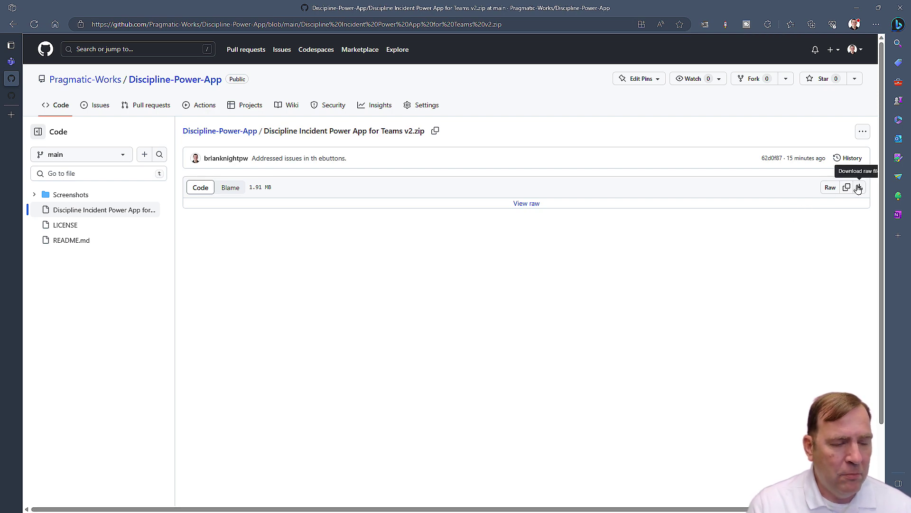
left_click(223, 132)
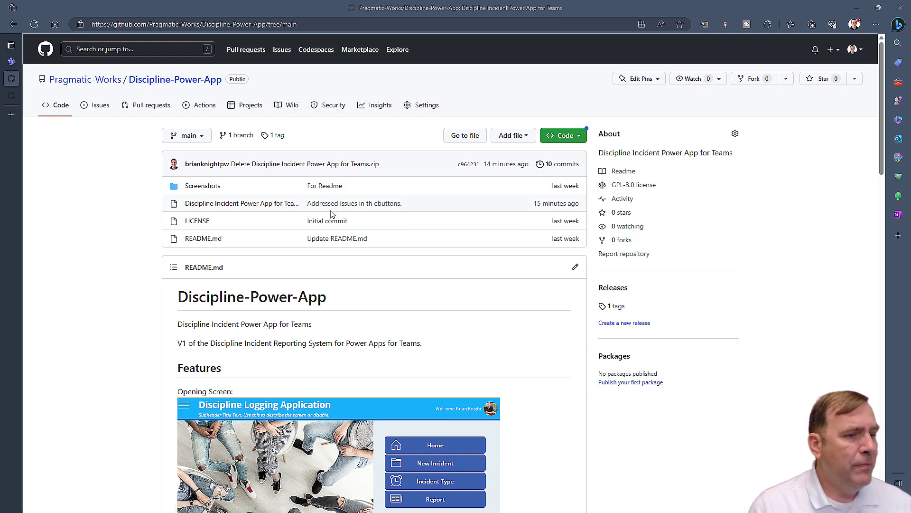
Step: Switch to the Teams desktop app and search the available apps for "power ap", closing the results without choosing one
key("alt+Tab")
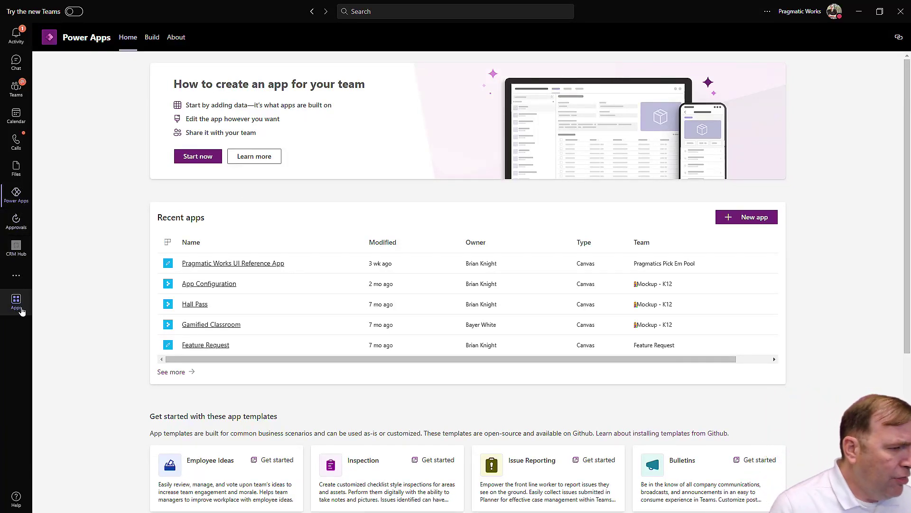
left_click(19, 291)
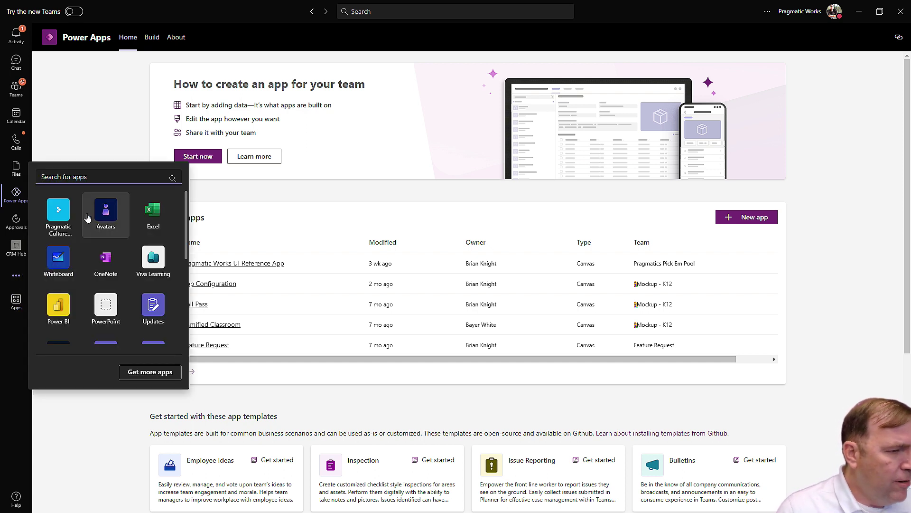
type("power ap")
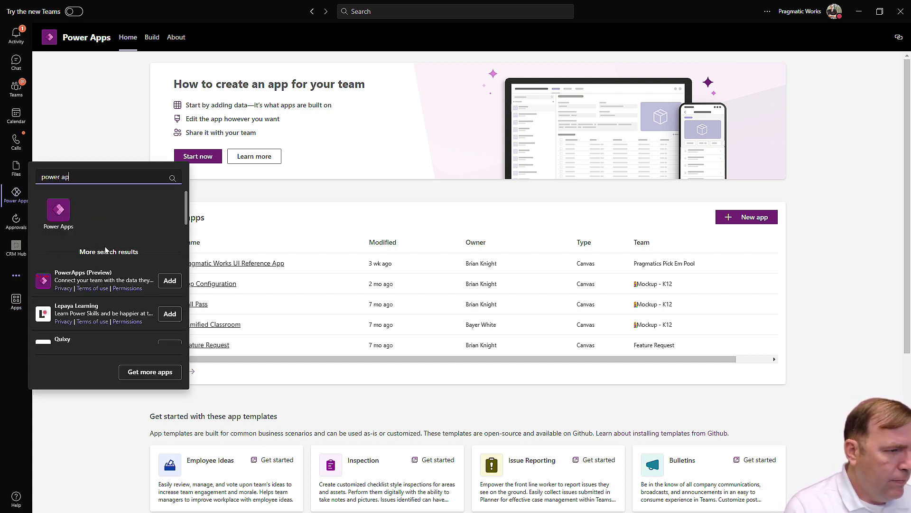
left_click(196, 211)
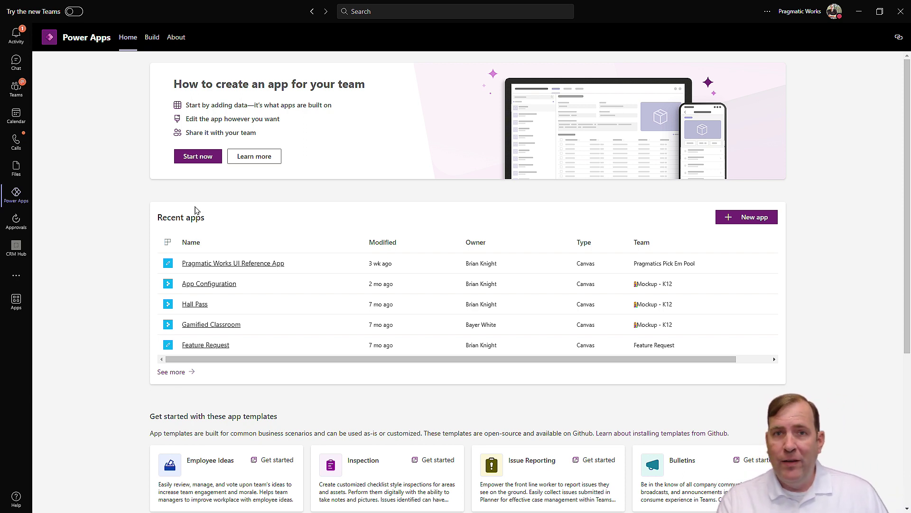
Step: View the teams offered for a new Power Apps app and close the list without creating one
left_click(188, 162)
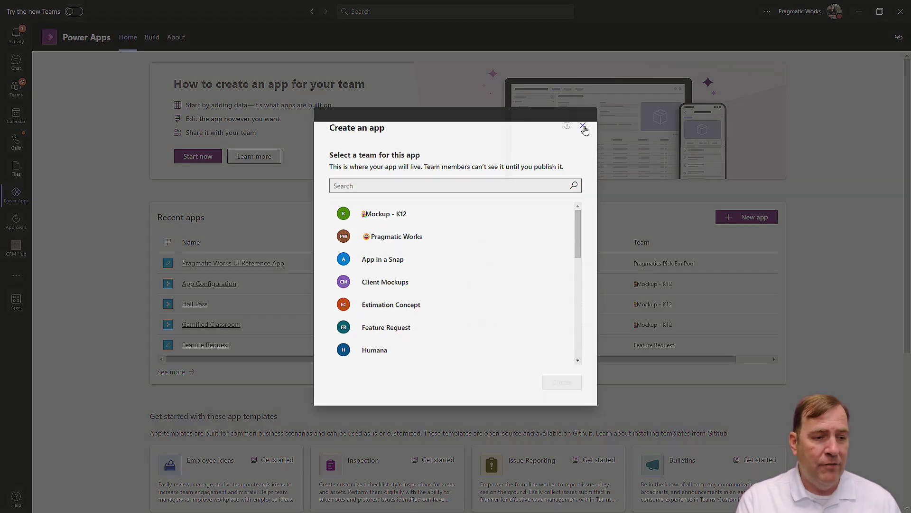
left_click(583, 126)
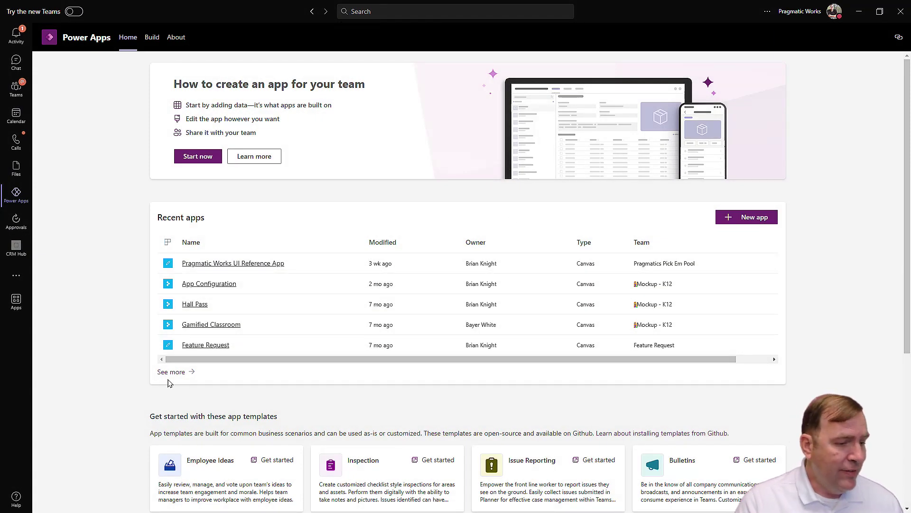
Step: Open the full list of items built in the Pragmatics Pick Em Pool team
left_click(152, 38)
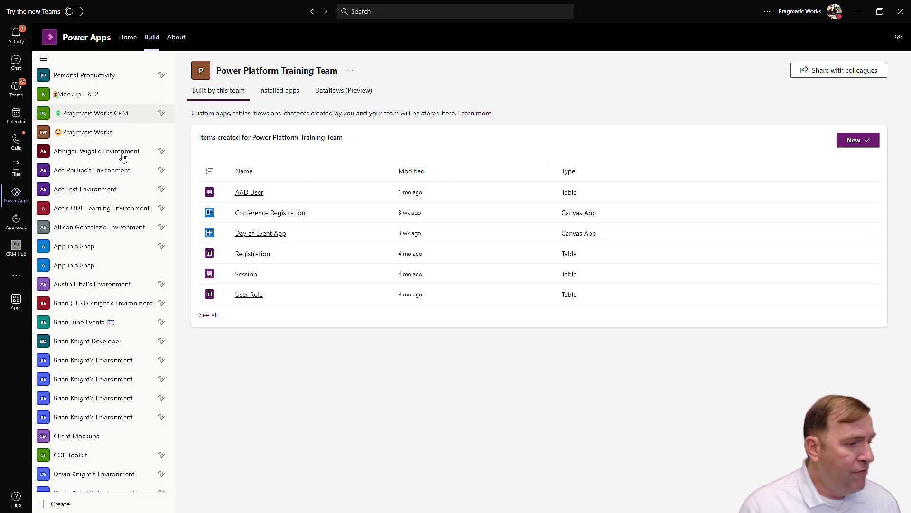
scroll(95, 453, "down", 6)
scroll(95, 454, "down", 6)
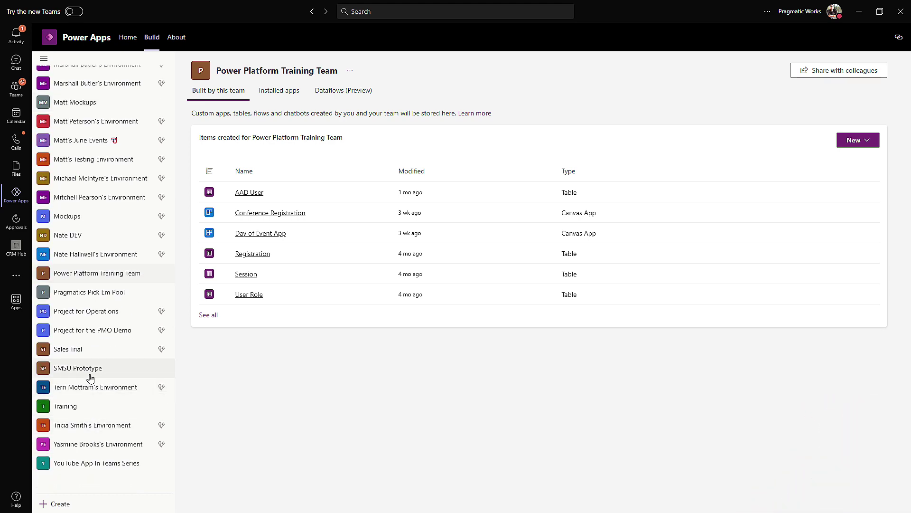
left_click(101, 298)
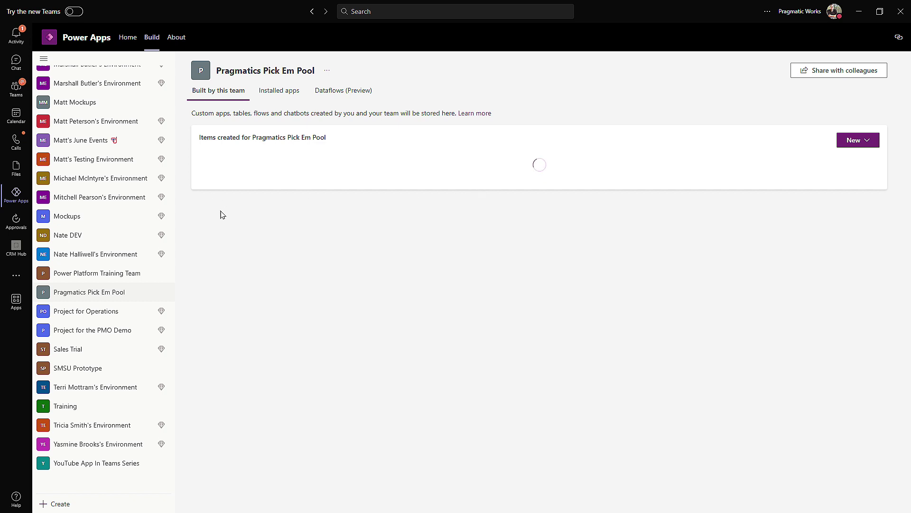
left_click(208, 315)
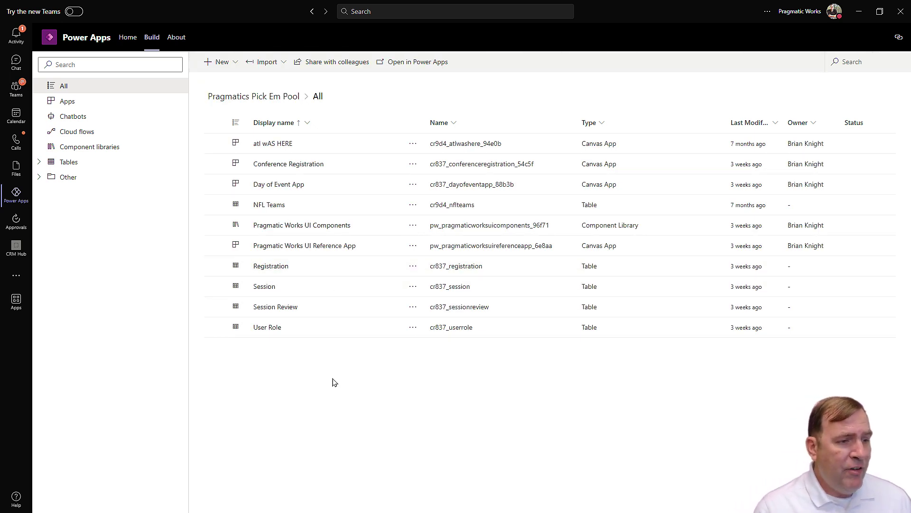
Step: Start a solution import with Discipline Incident Power App for Teams v2.zip from Downloads and proceed to choosing the items
left_click(273, 63)
left_click(279, 85)
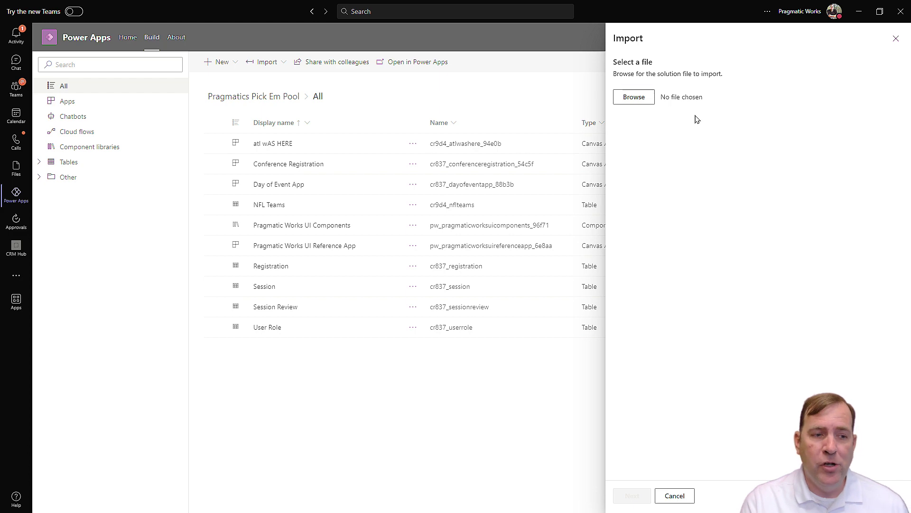
left_click(641, 96)
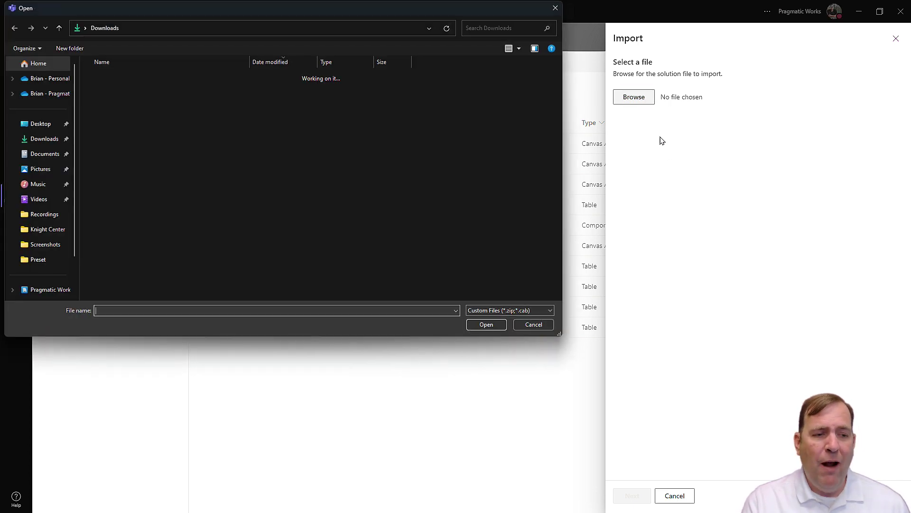
left_click(163, 90)
double_click(162, 90)
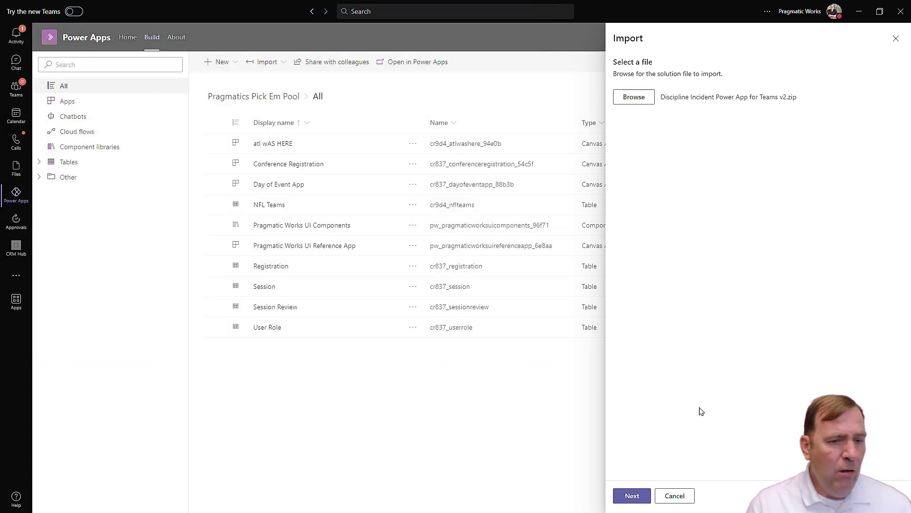
left_click(629, 495)
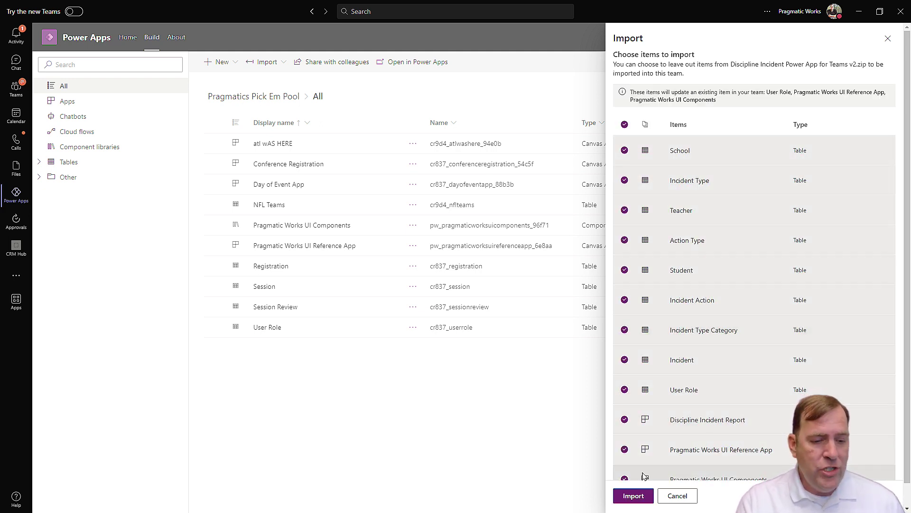
Step: Cancel the solution import and close its panel without importing anything
left_click(681, 498)
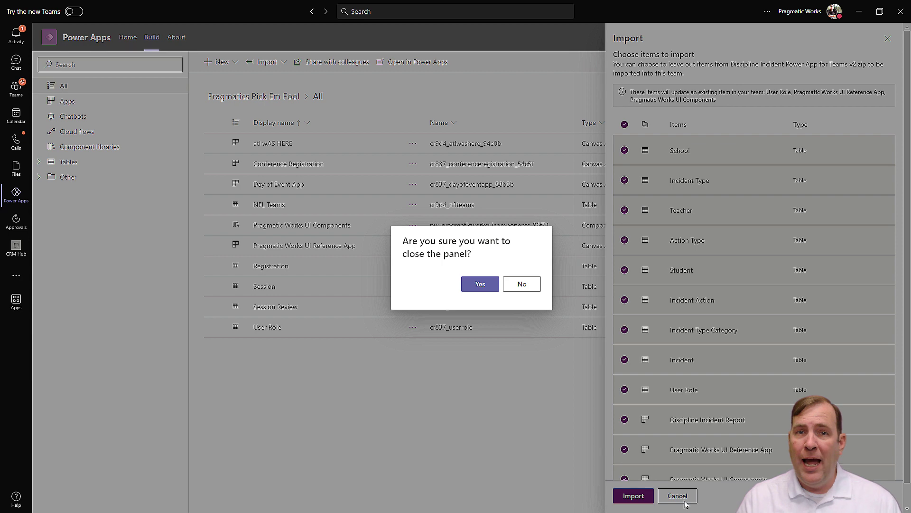
left_click(516, 284)
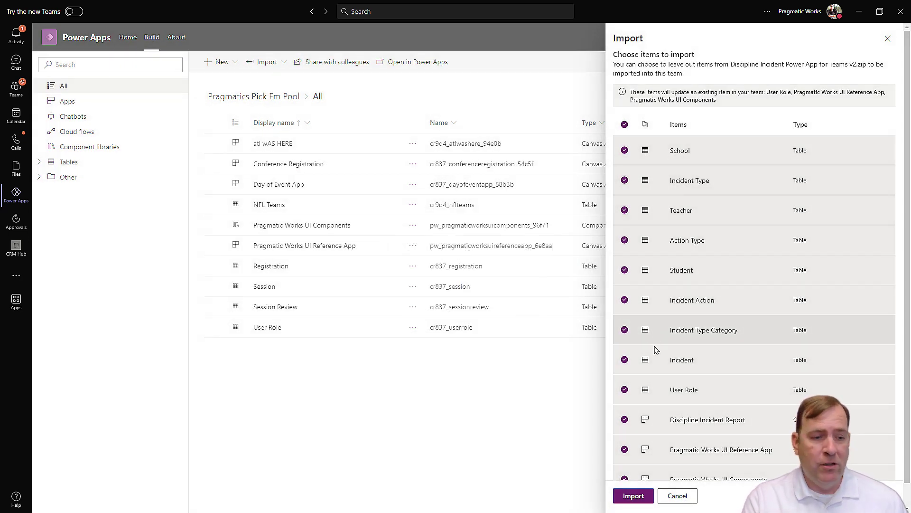
left_click(677, 497)
left_click(470, 283)
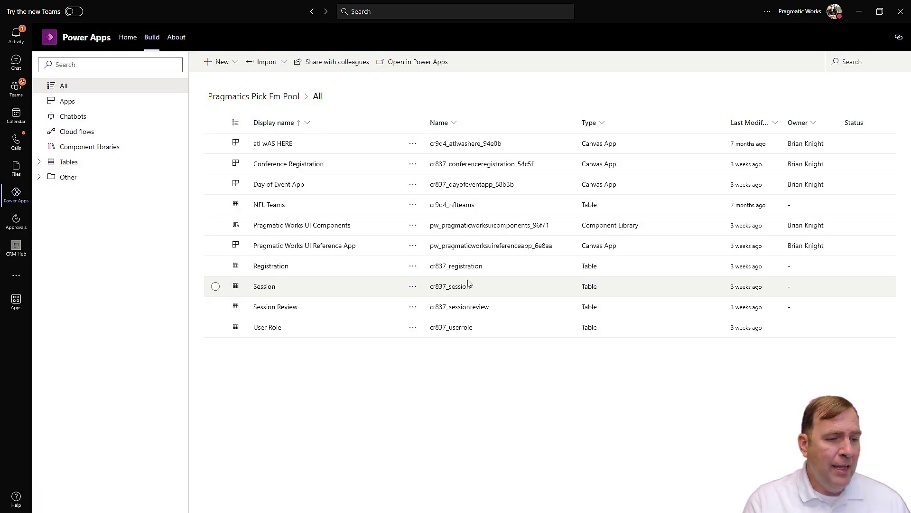